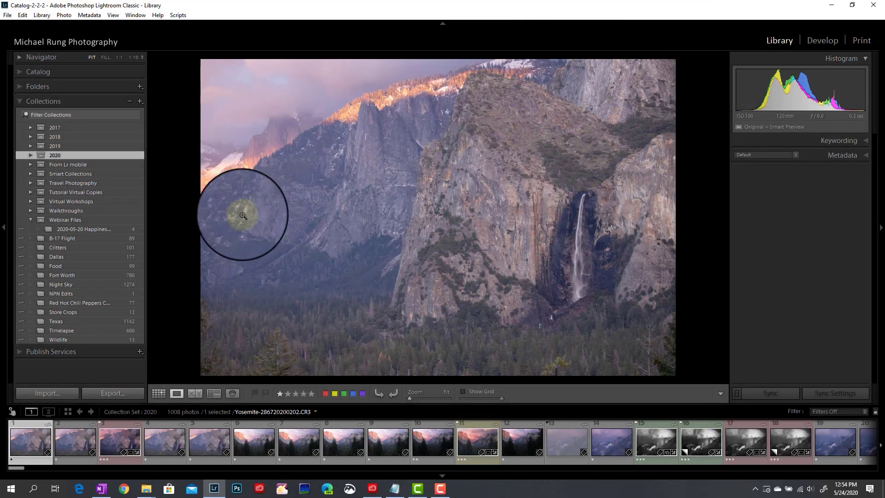
Step: Bring up the Import dialog with EOS_DIGITAL as source, listing its 111 new CR3 photos
click(49, 395)
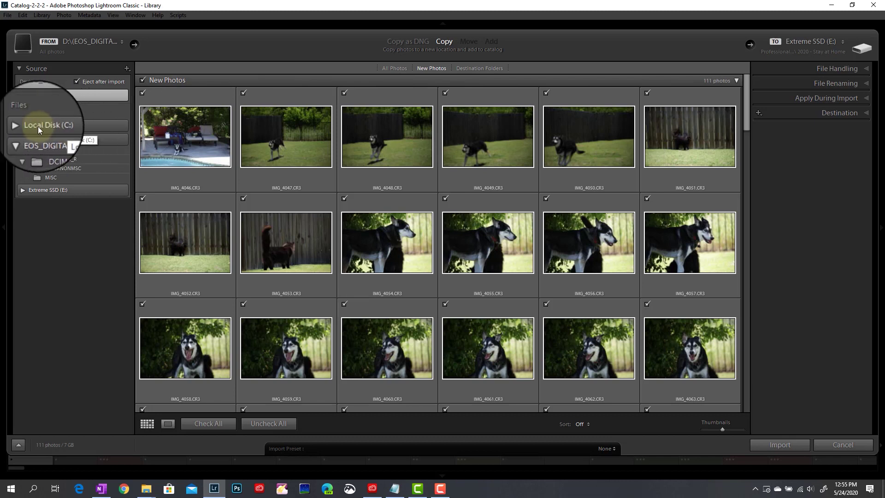
click(23, 125)
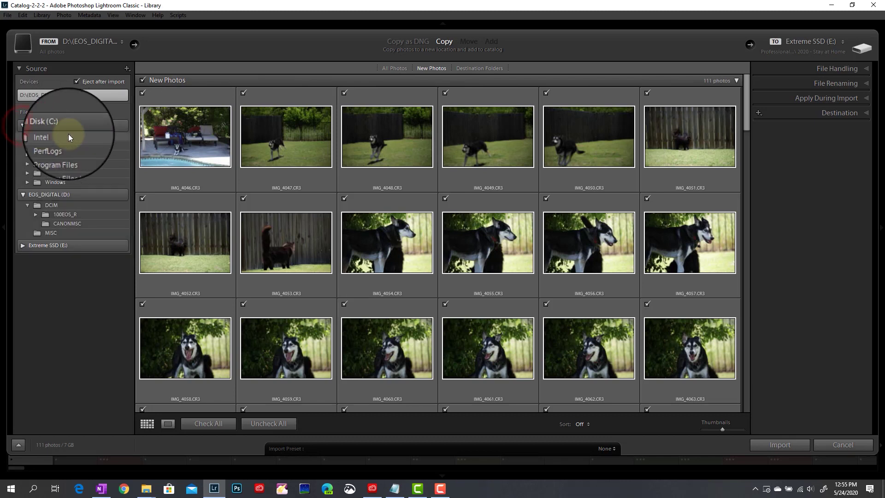
click(65, 129)
click(23, 190)
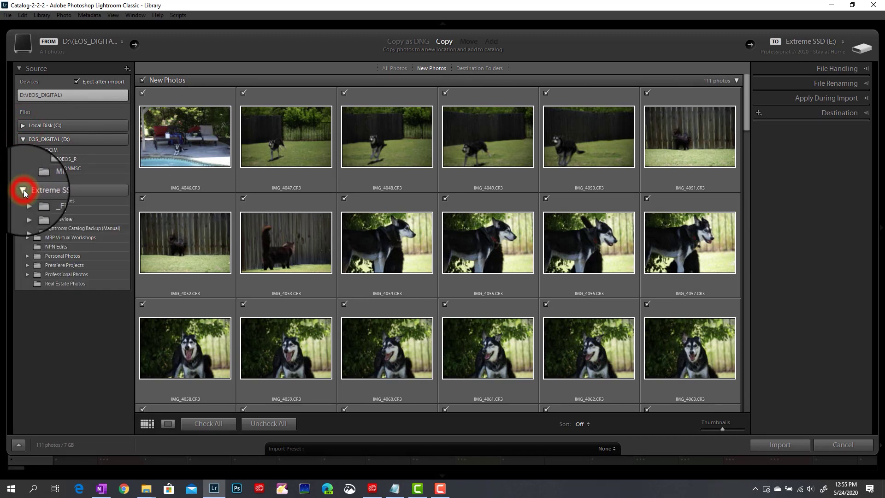
click(23, 190)
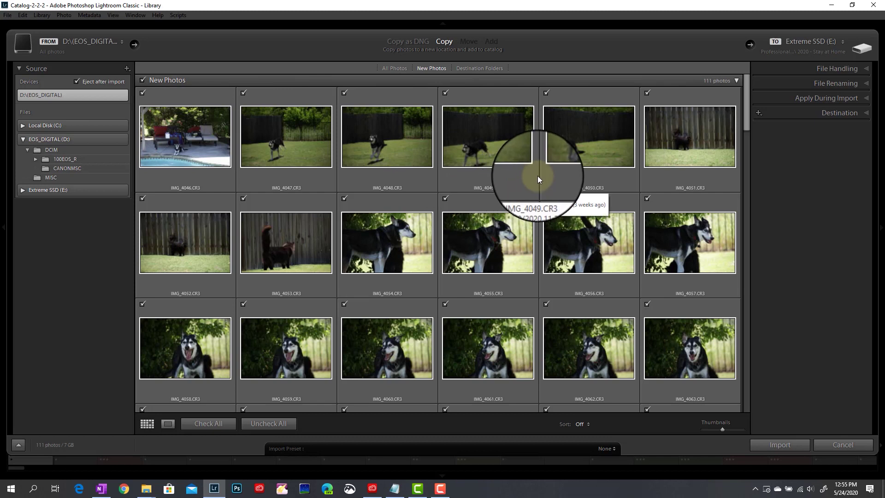
Step: Switch to All Photos and turn off Don't Import Suspected Duplicates, checking all 635 photos
click(395, 68)
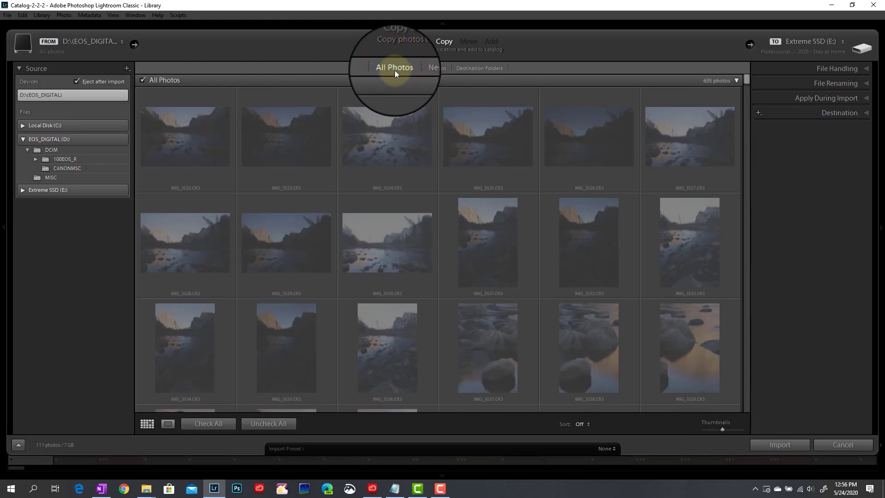
mouse_move(377, 134)
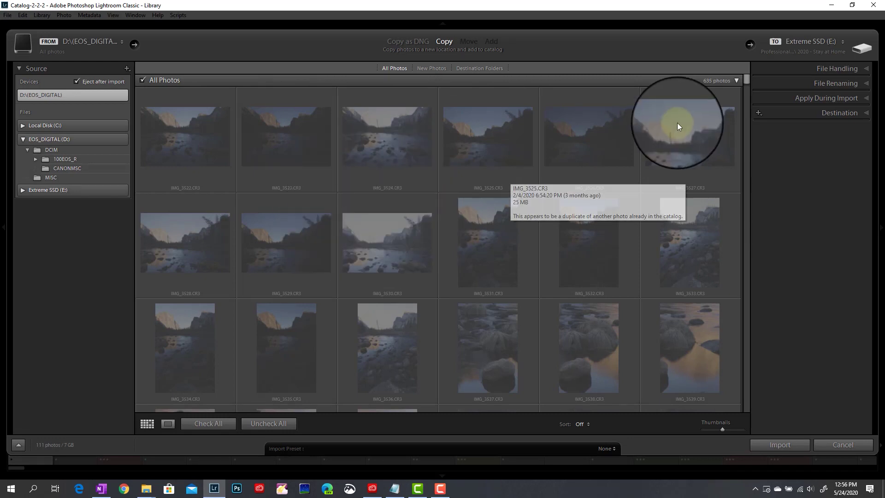
click(826, 68)
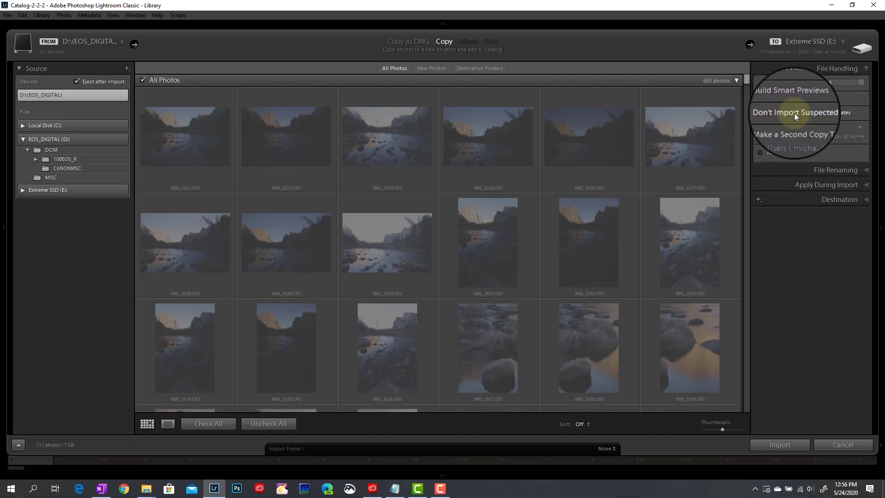
click(759, 113)
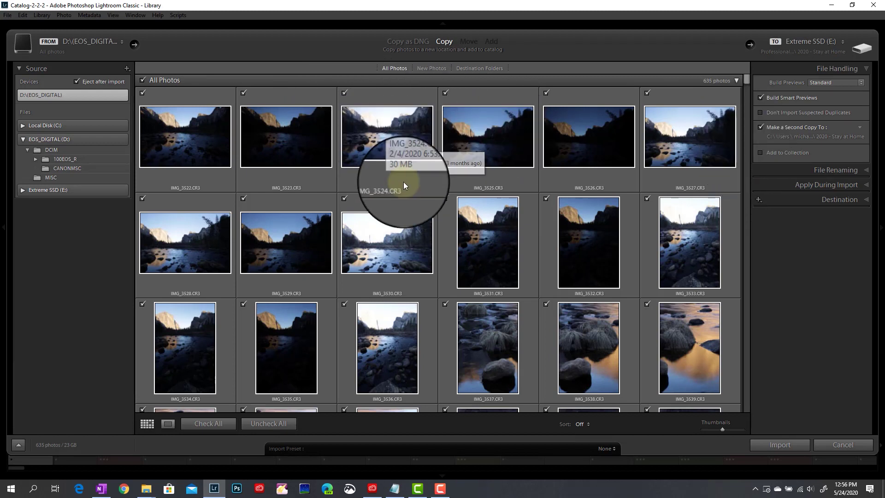
Step: Turn Don't Import Suspected Duplicates back on and set Build Previews to Standard
click(760, 113)
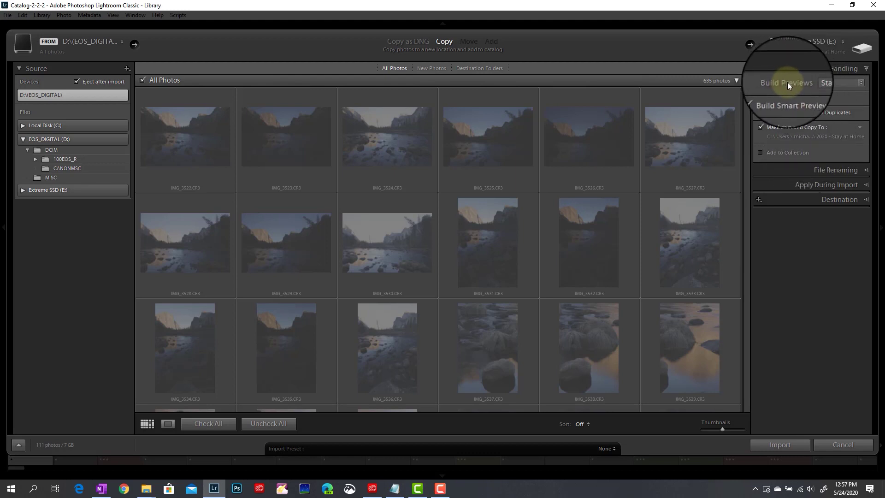
click(848, 82)
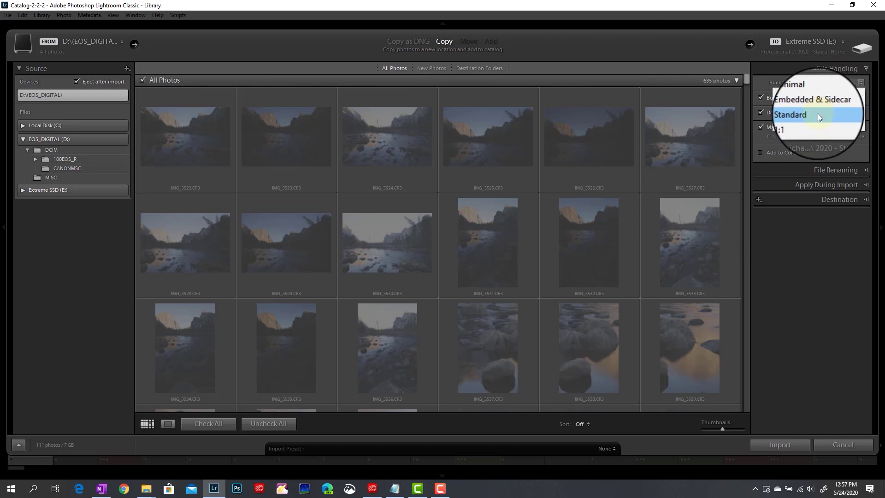
click(820, 112)
click(822, 83)
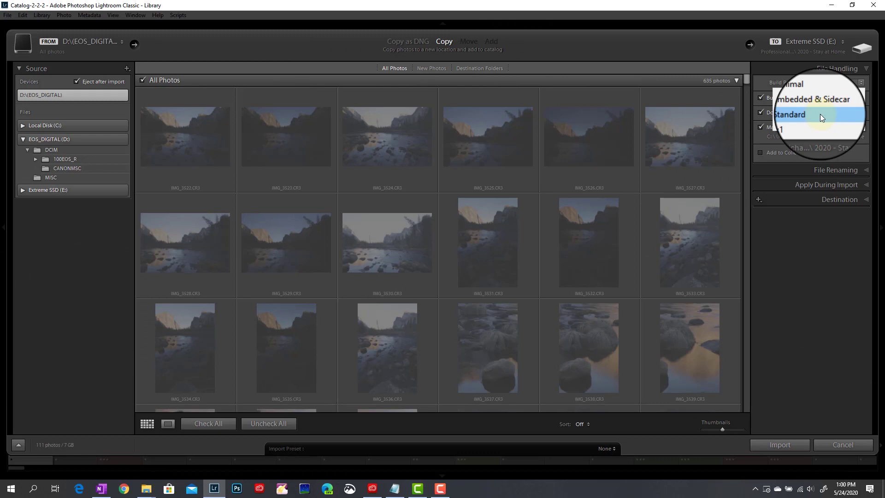
click(820, 114)
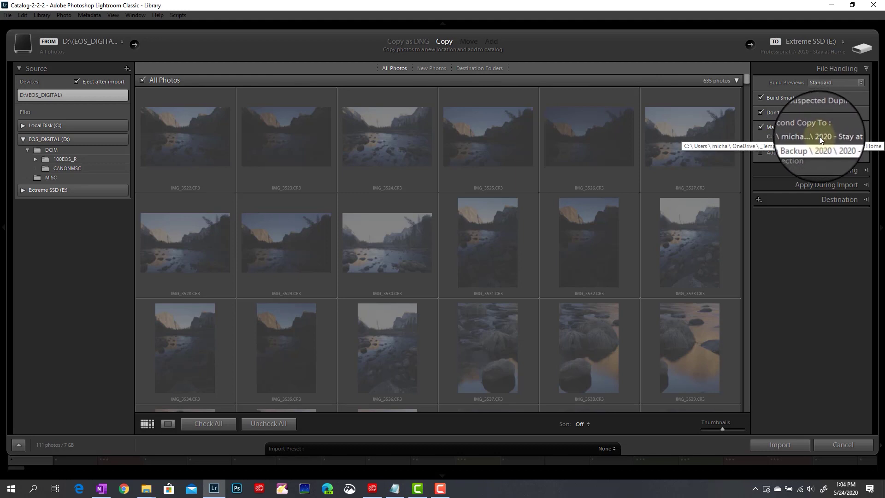
Step: Bring up Choose Folder to pick a new Make a Second Copy To destination
click(819, 136)
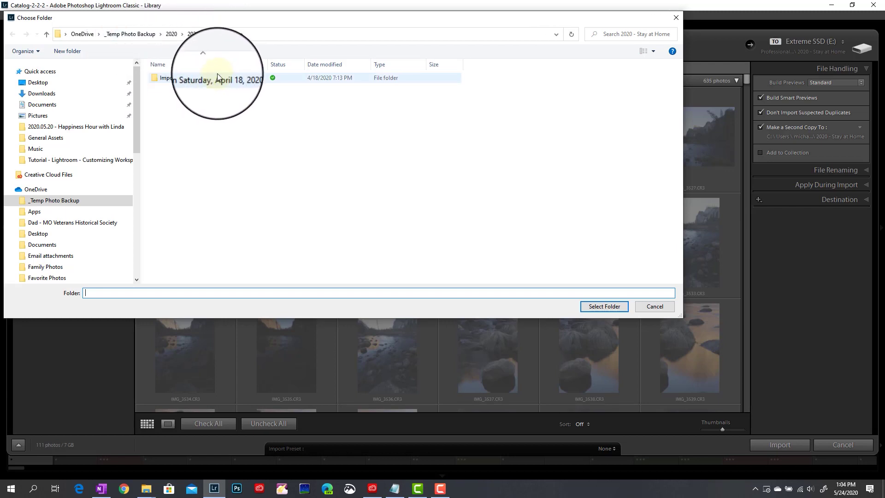
Step: Select the 2020 - Stay at Home folder as the second-copy destination
click(214, 35)
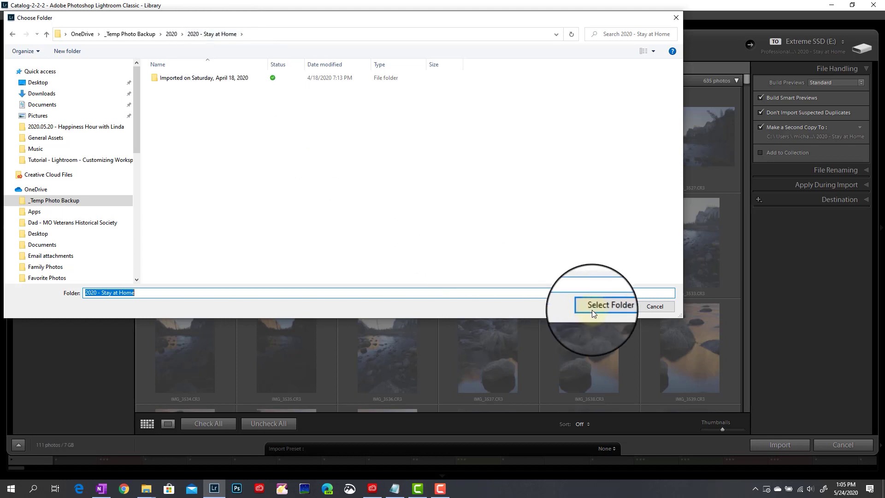
click(603, 306)
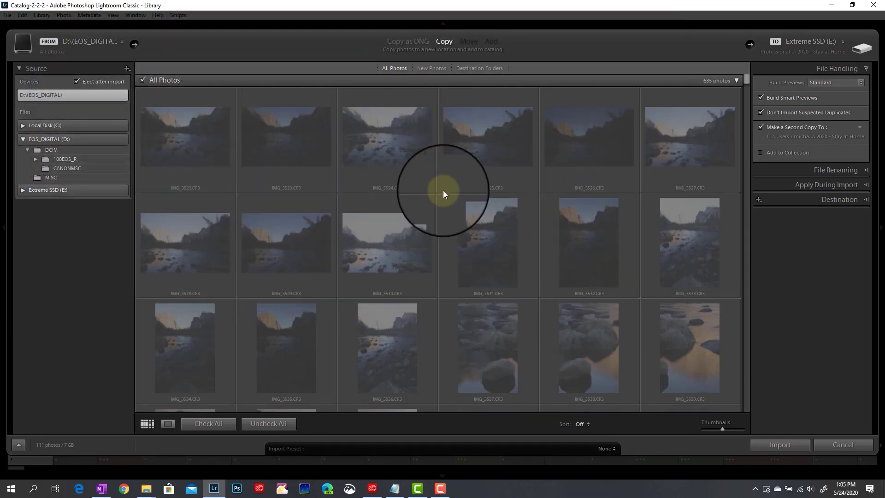
Step: Limit the import to New Photos and enable adding the imported photos to a collection
mouse_move(354, 114)
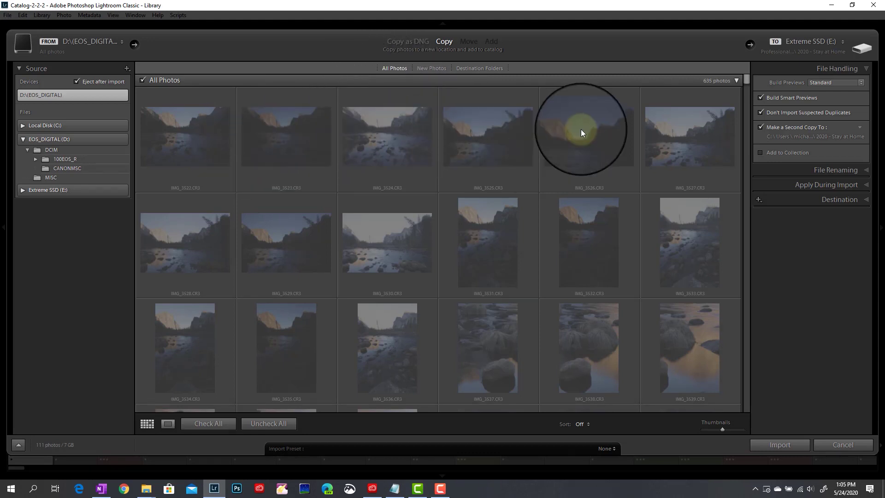
click(433, 68)
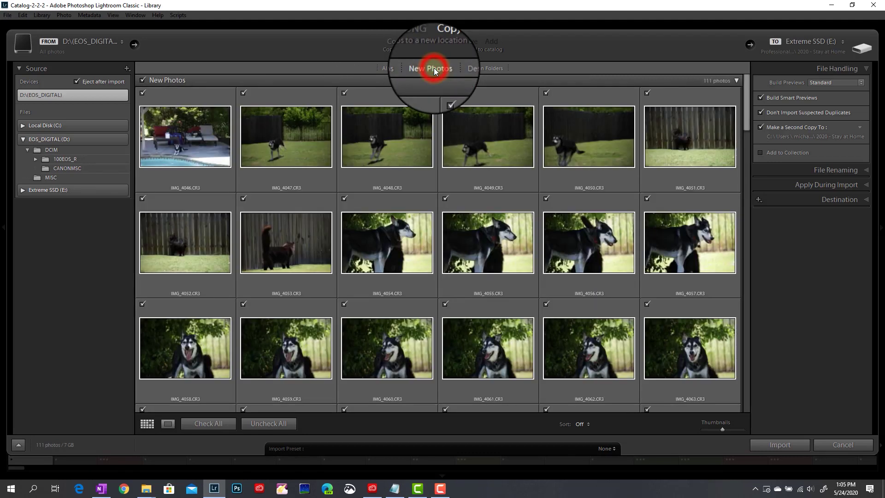
scroll(452, 210, down, 5)
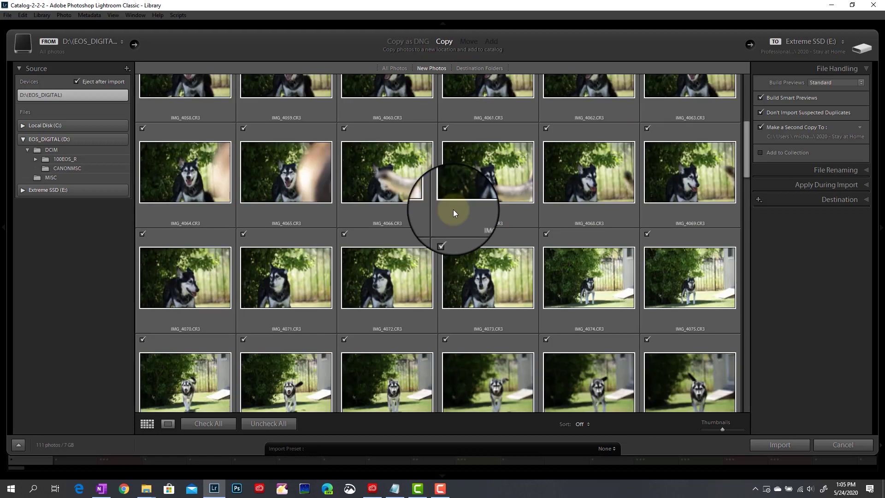
scroll(452, 212, up, 5)
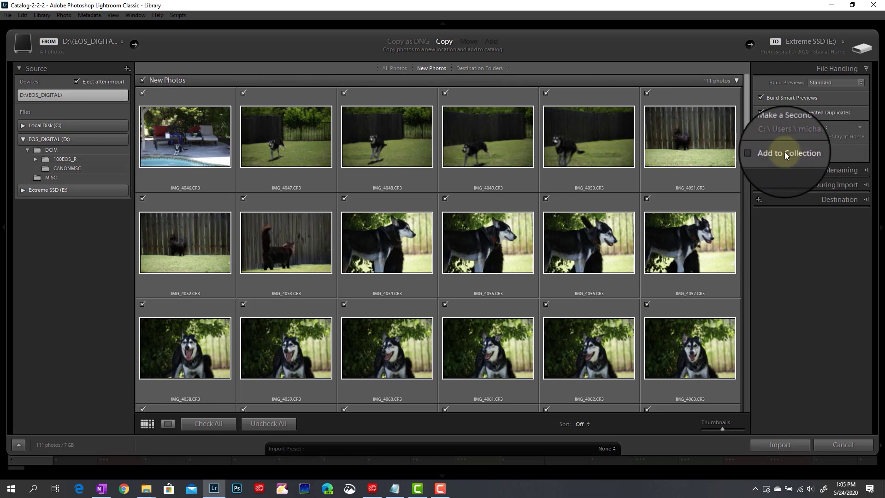
click(759, 151)
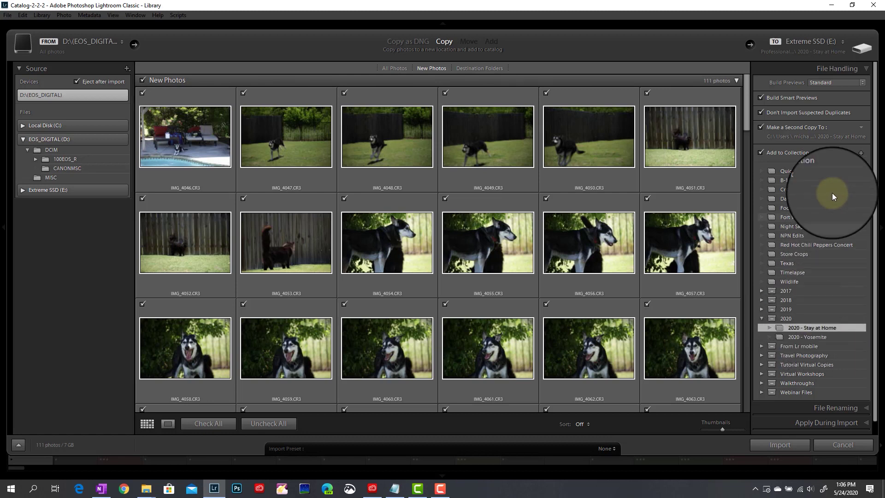
Step: Create a new collection named '2020 - Dog Photos' inside the 2020 collection set
click(860, 153)
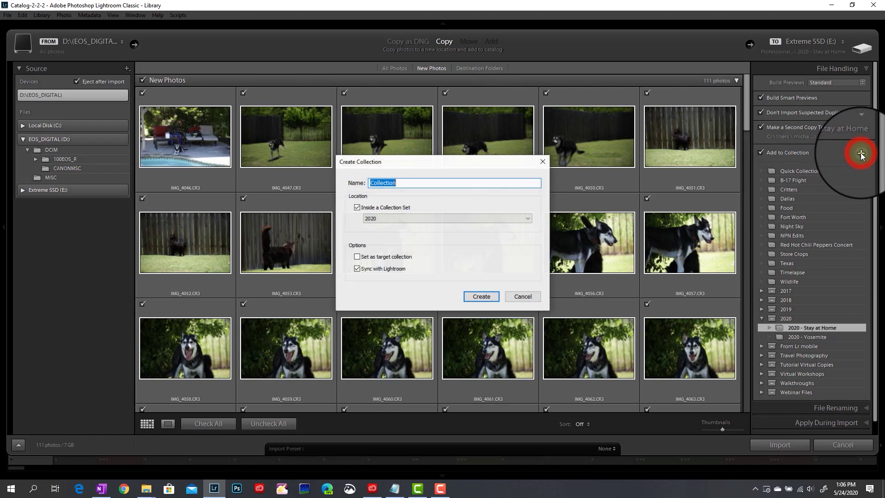
text(2020)
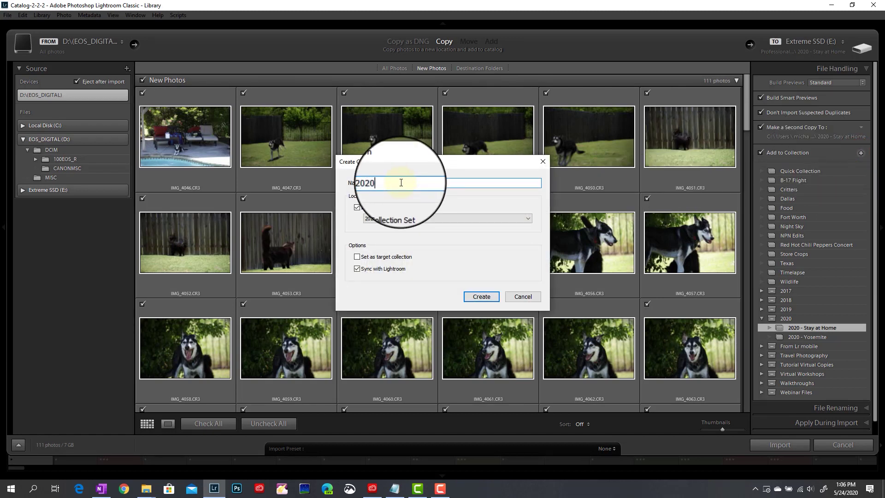
text( - Dog Photos)
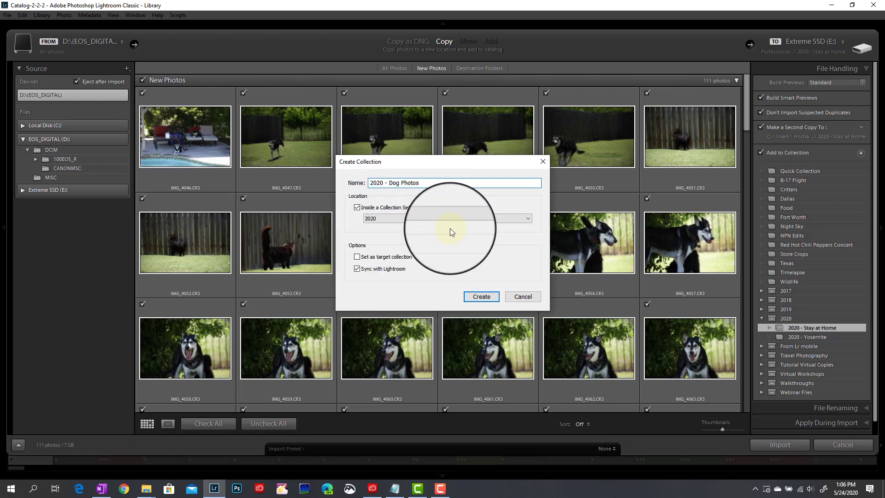
click(486, 298)
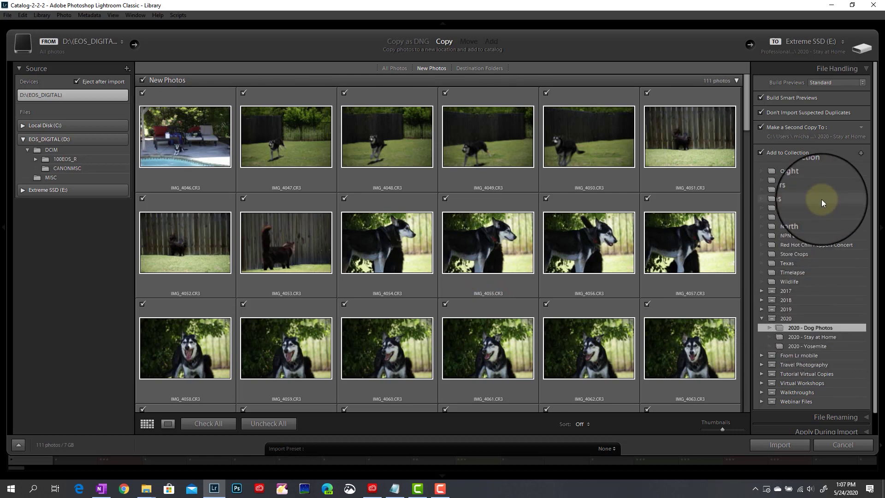
Step: Collapse the File Handling panel
click(805, 68)
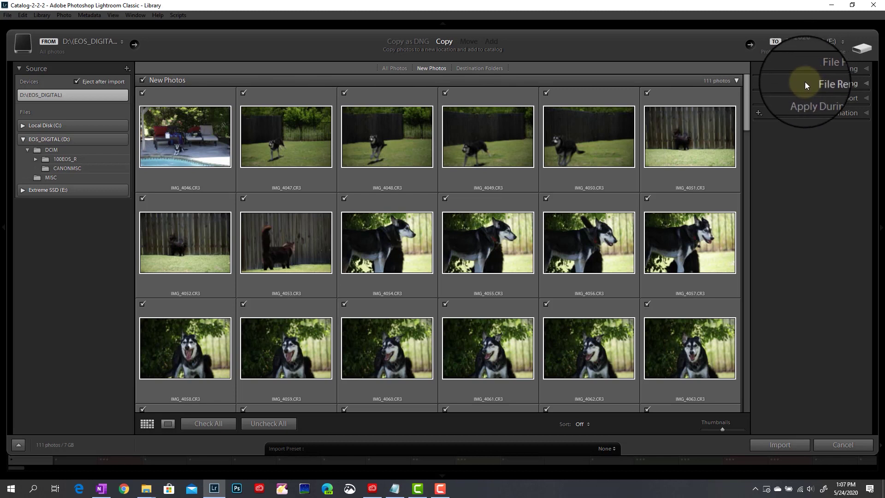
Step: Try Expand All, Solo Mode and Collapse All, leaving only File Renaming expanded
right_click(804, 81)
click(825, 158)
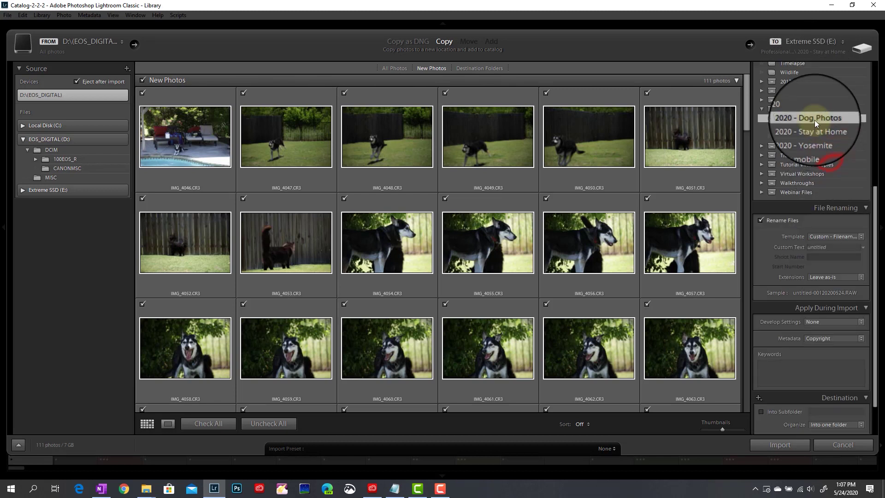
right_click(817, 207)
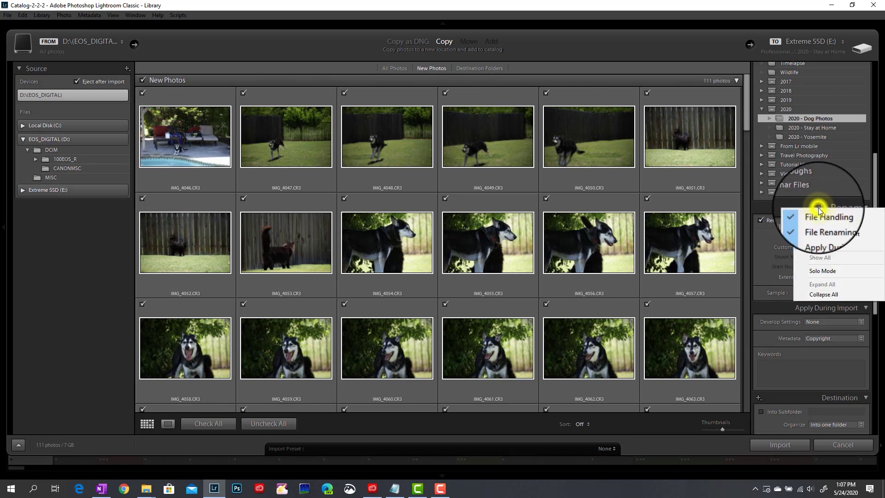
click(826, 271)
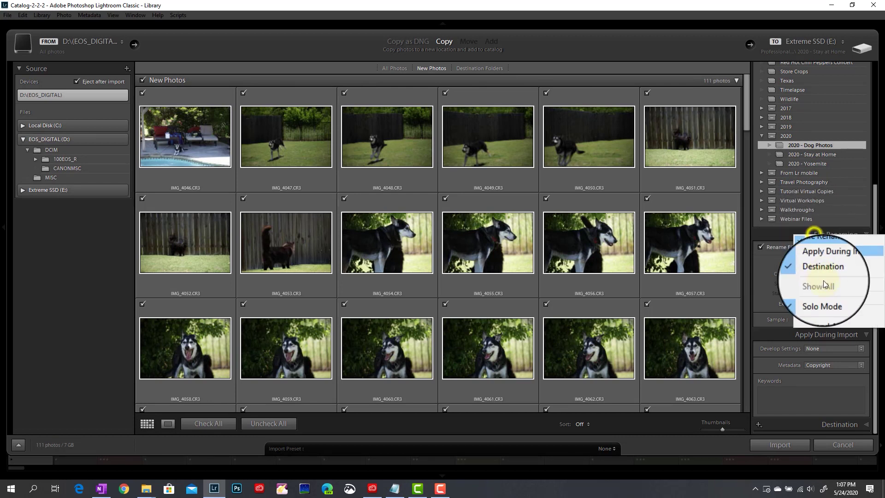
click(829, 322)
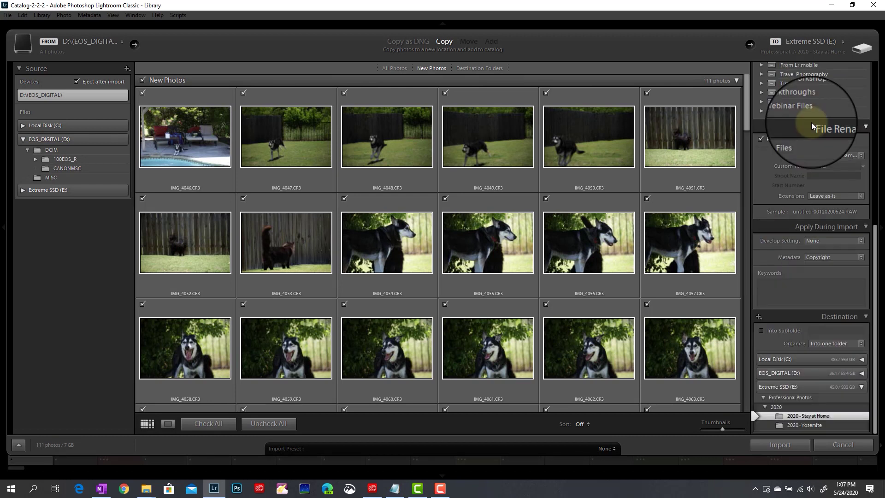
right_click(809, 125)
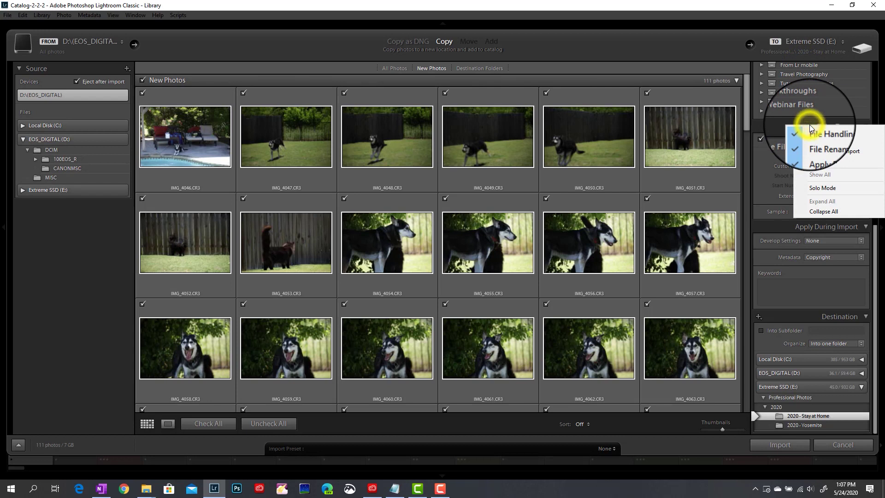
click(830, 207)
click(814, 69)
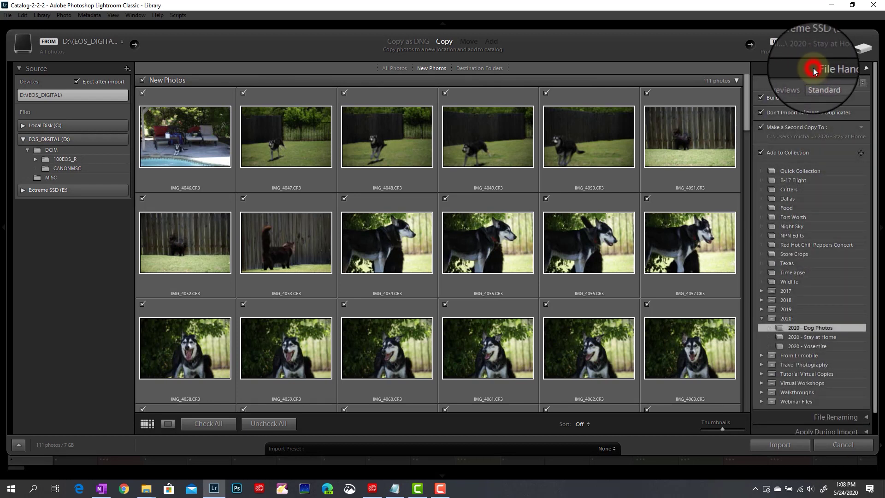
click(813, 67)
click(814, 83)
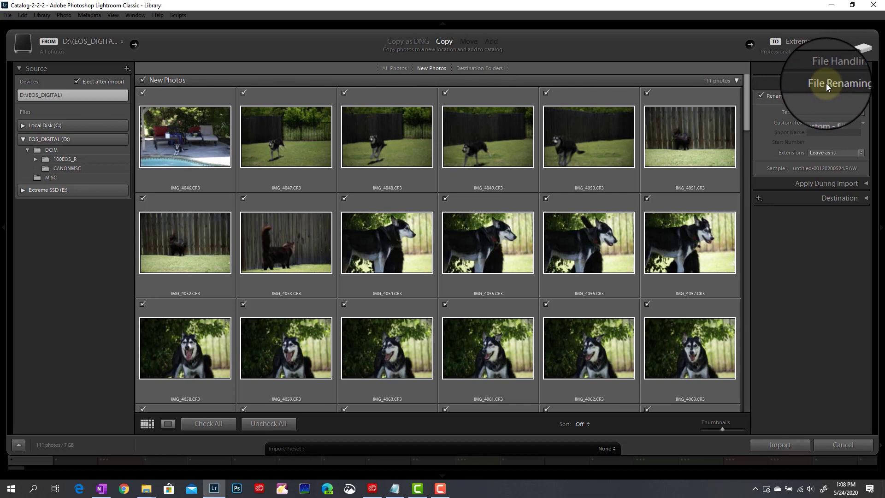
click(760, 95)
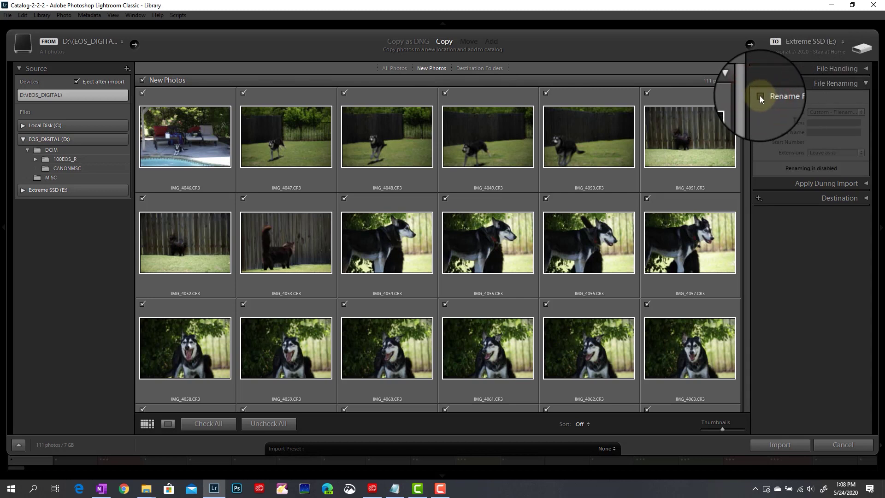
click(760, 96)
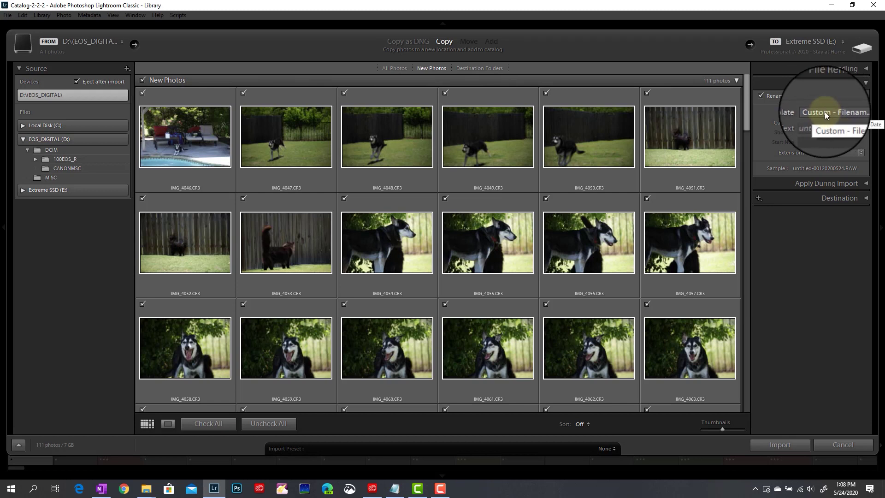
click(861, 113)
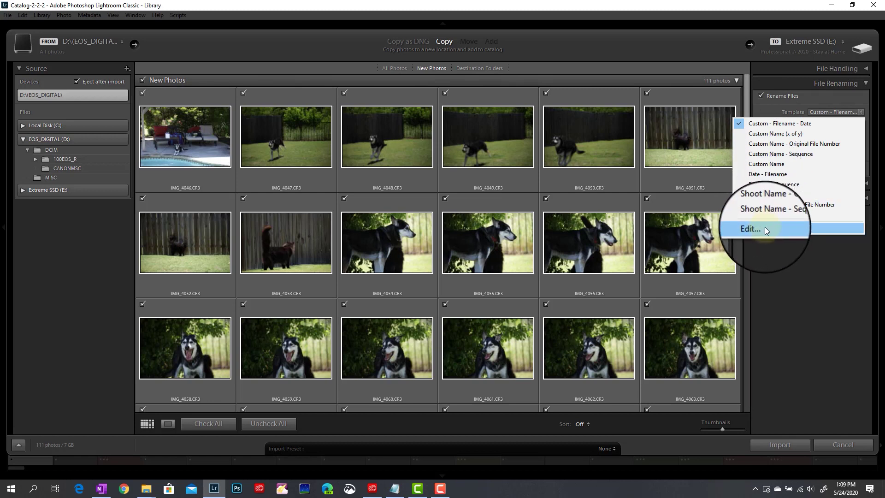
click(818, 111)
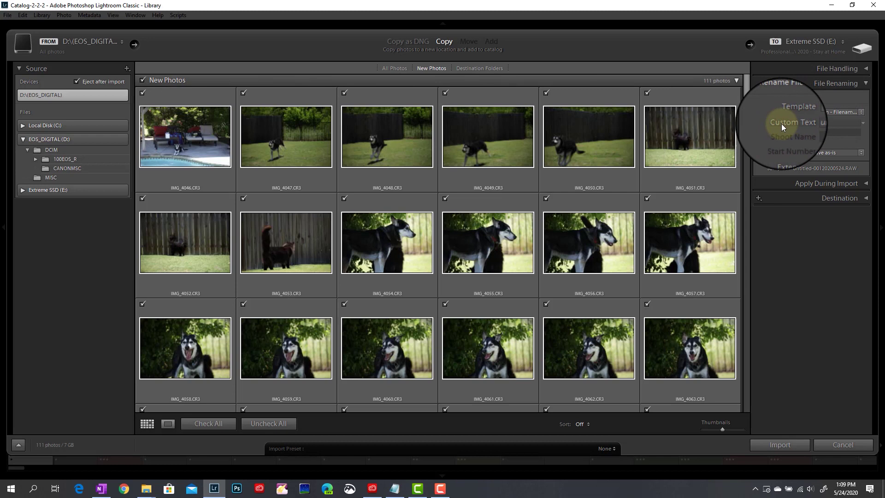
Step: Enter 'Dog Photos' as the File Renaming custom text
click(821, 122)
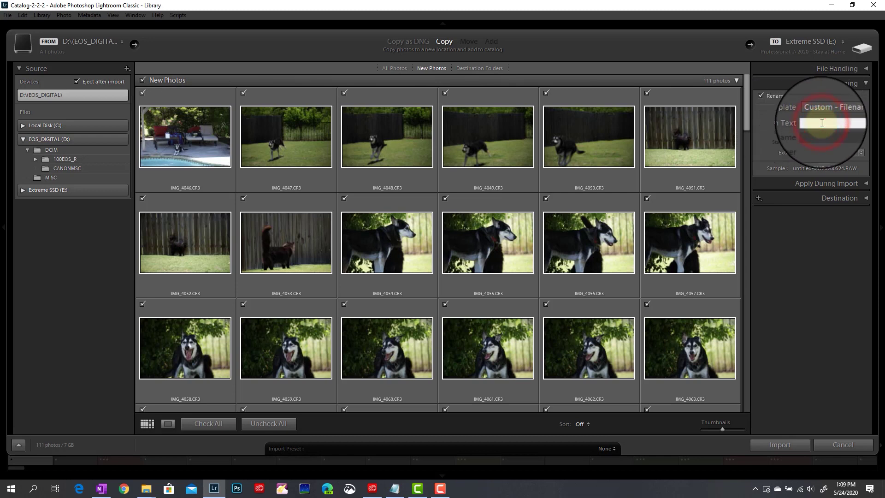
text(Dog Photos)
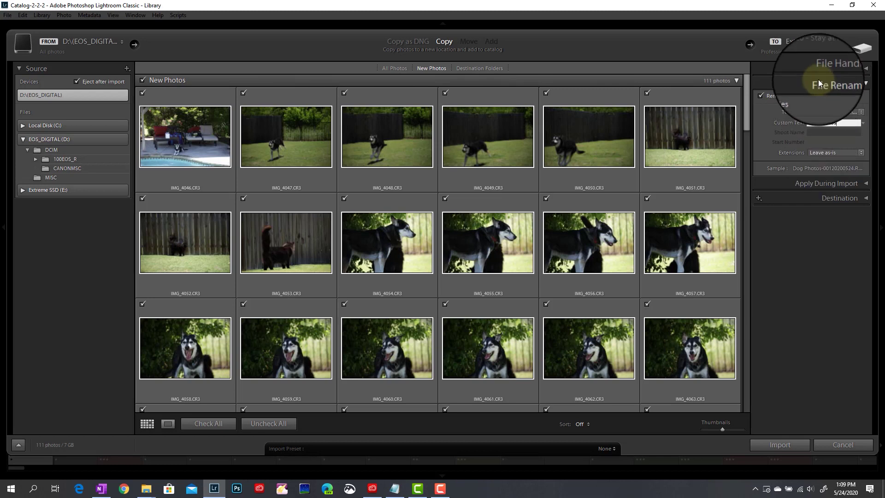
Step: Expand Apply During Import, keeping Develop Settings at None and the Metadata preset at Copyright
click(820, 184)
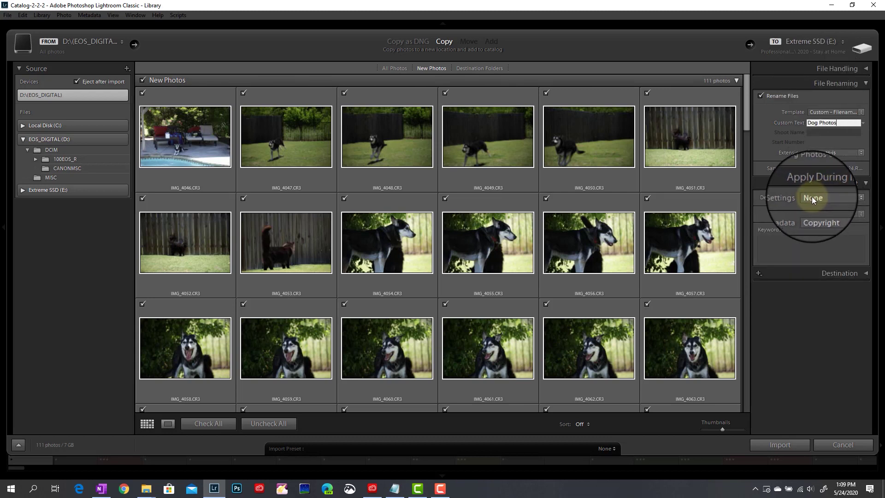
click(816, 198)
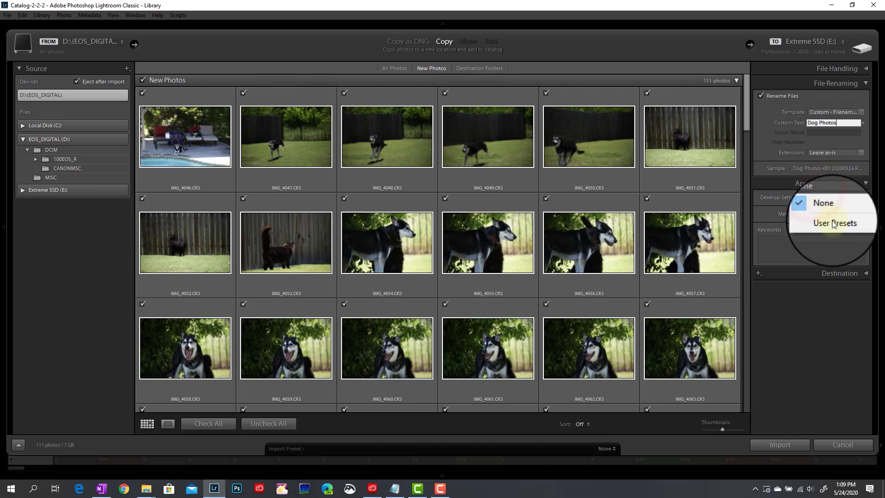
mouse_move(832, 224)
click(794, 198)
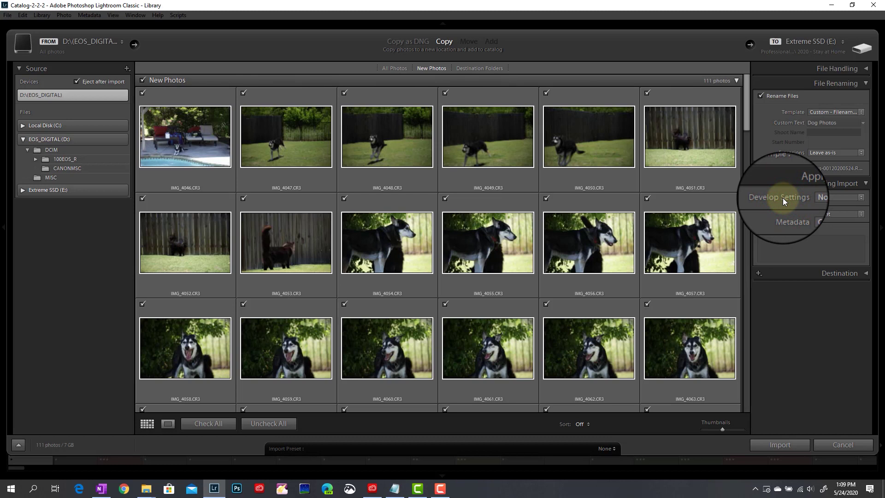
click(830, 199)
mouse_move(832, 220)
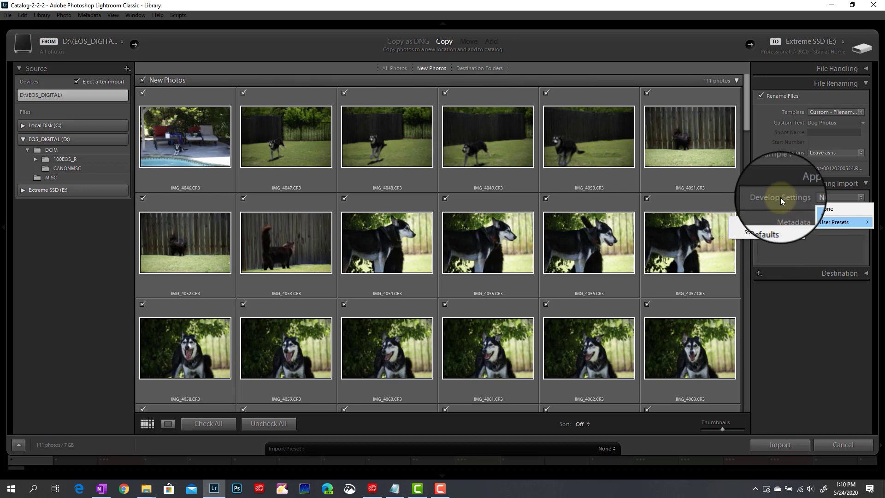
click(780, 197)
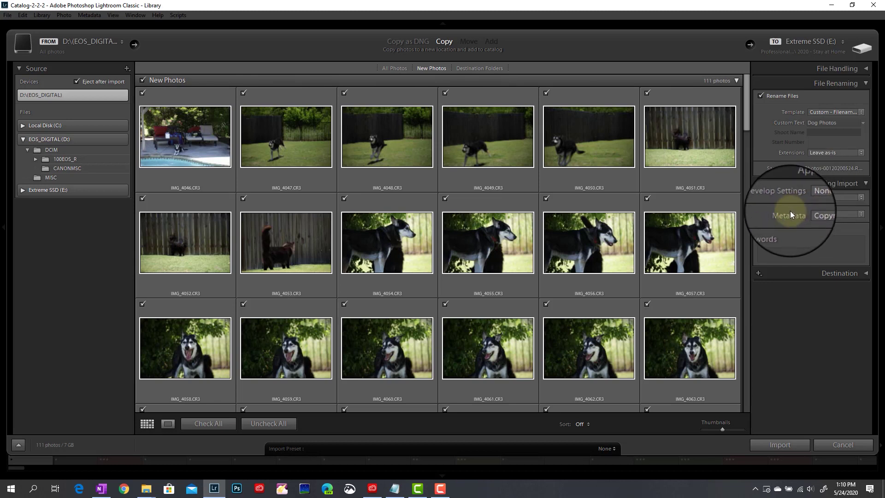
click(824, 214)
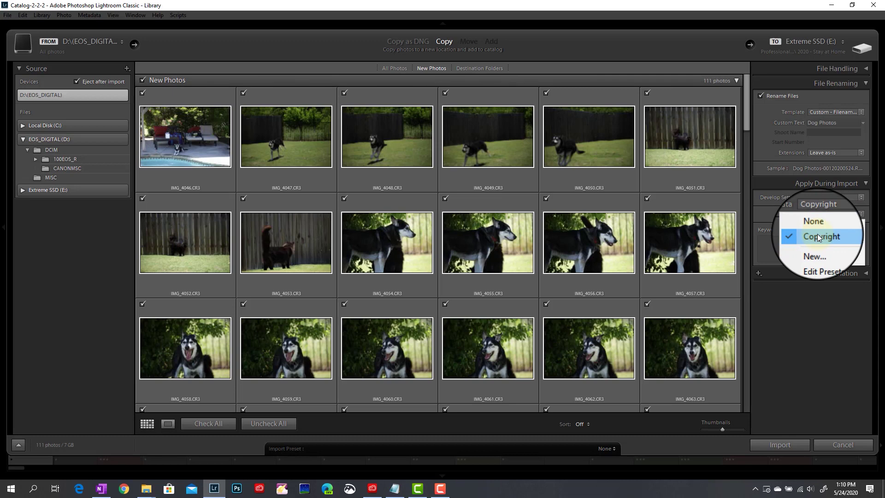
click(826, 259)
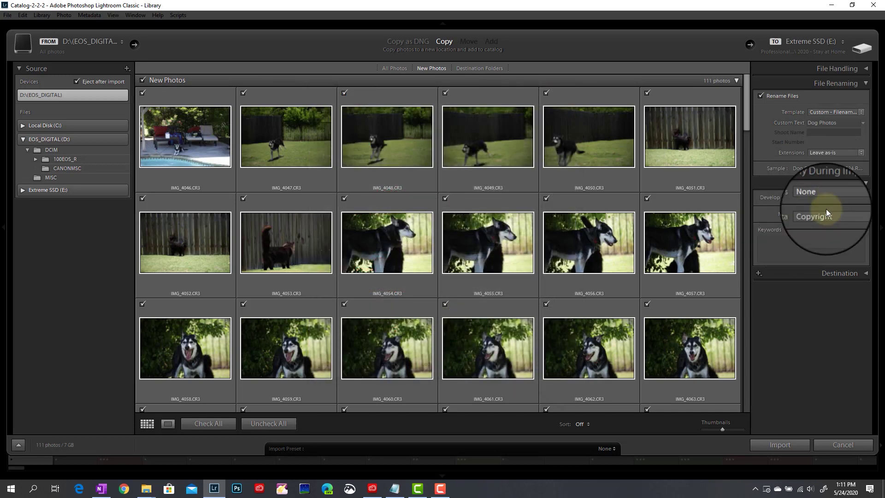
Step: Enter the import keywords 'Dog, Outside, Sunny' in the Keywords box
click(761, 242)
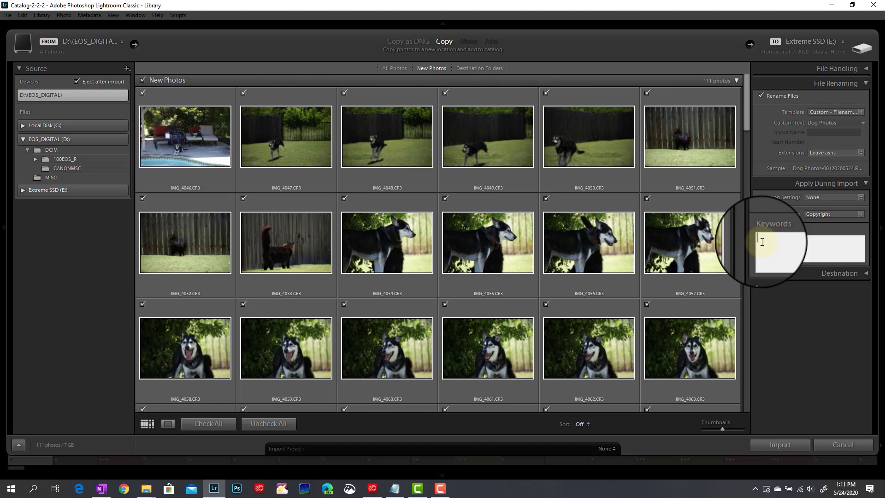
text(Dog, Outside)
text(,)
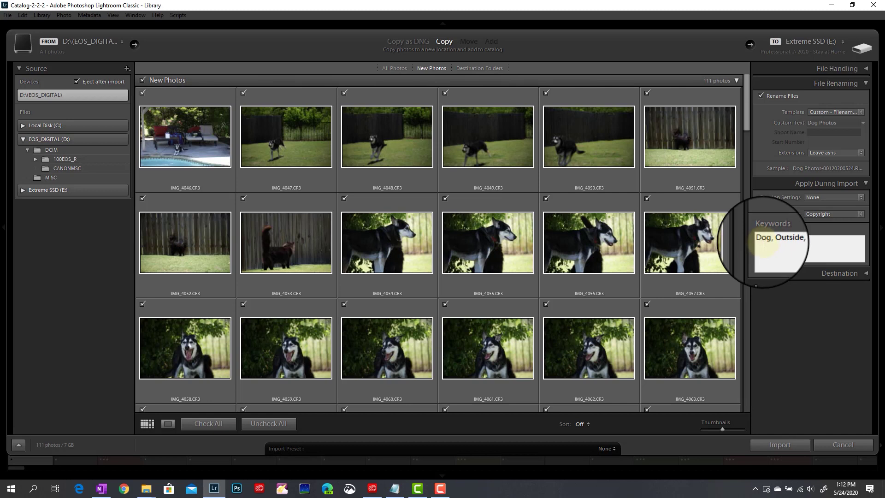
text(Sunny)
click(795, 229)
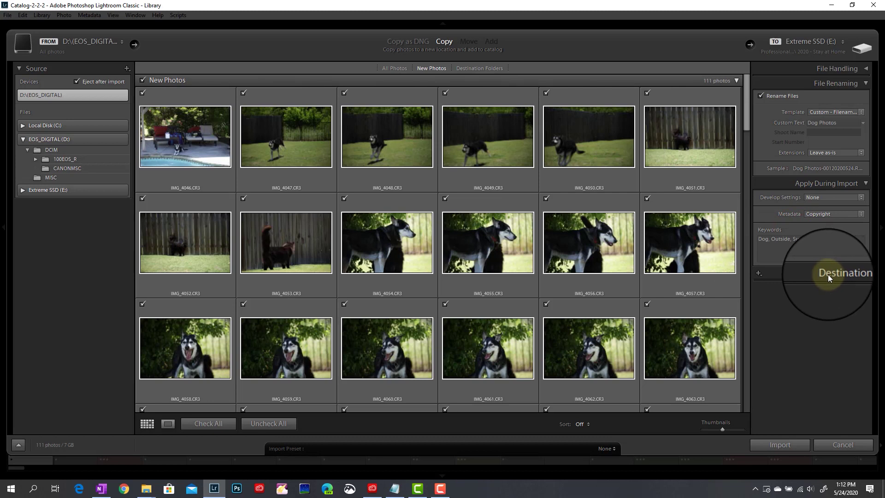
Step: Collapse File Handling and expand Destination to show the drives and 2020 folders
click(812, 67)
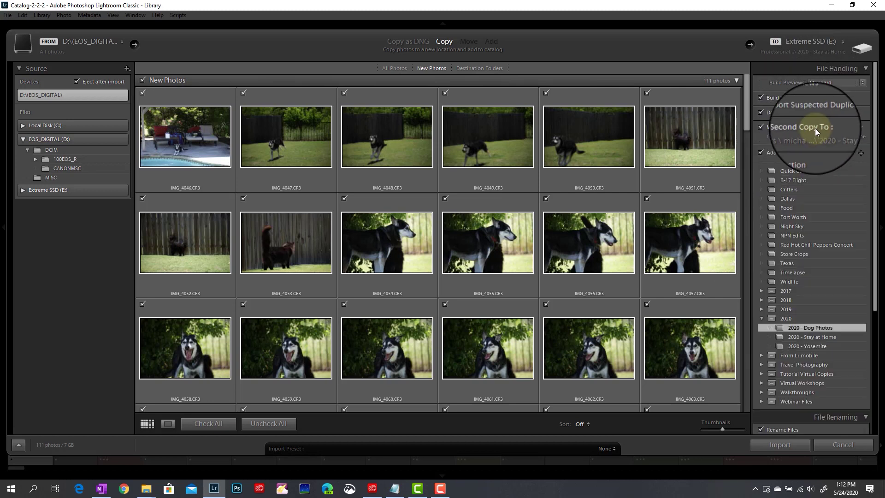
click(820, 73)
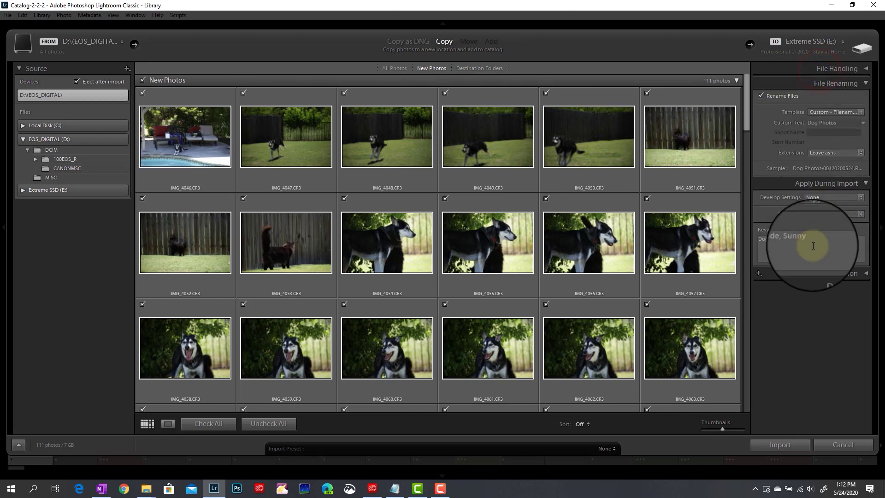
click(825, 273)
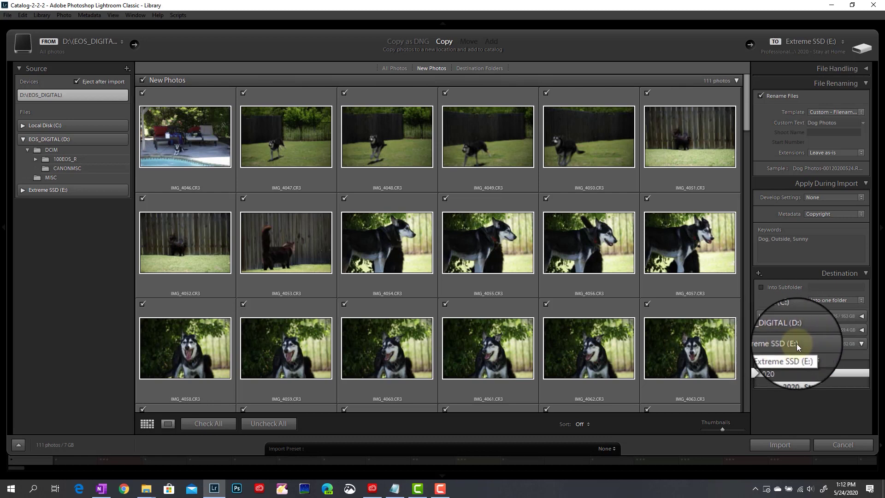
mouse_move(836, 344)
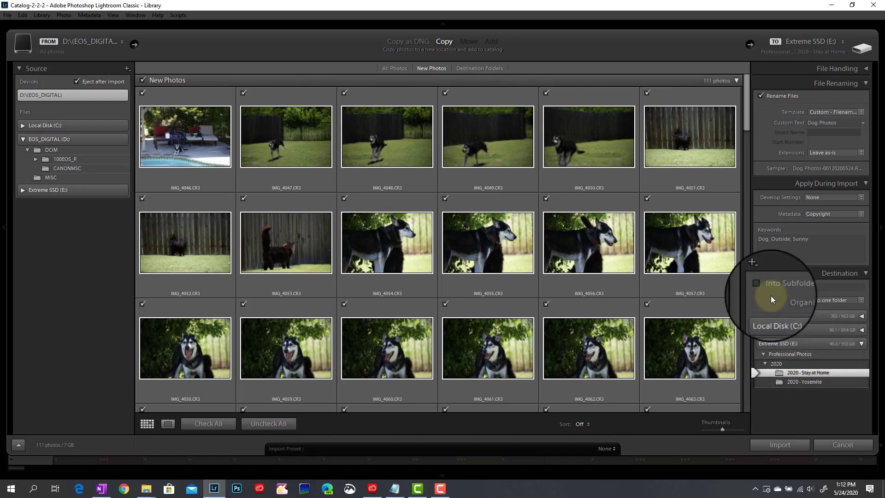
Step: Create a '2020 - Dog Photos' folder inside 2020 and select it as the import destination
click(758, 273)
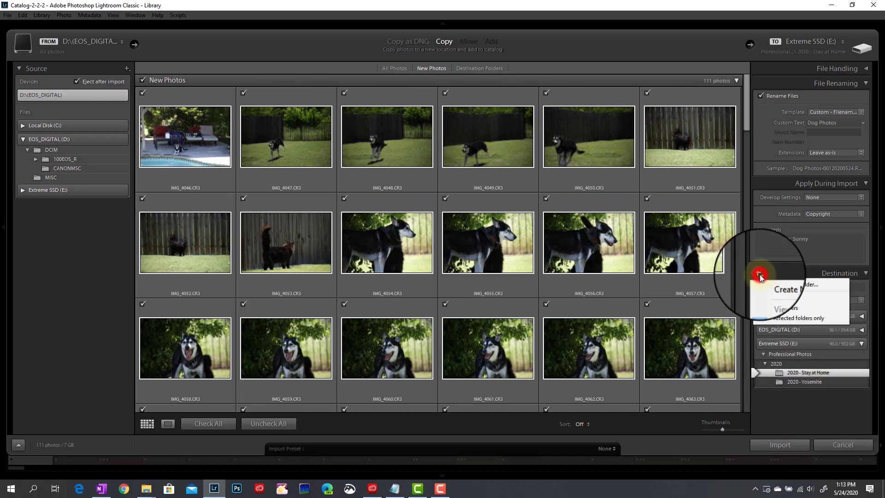
click(798, 284)
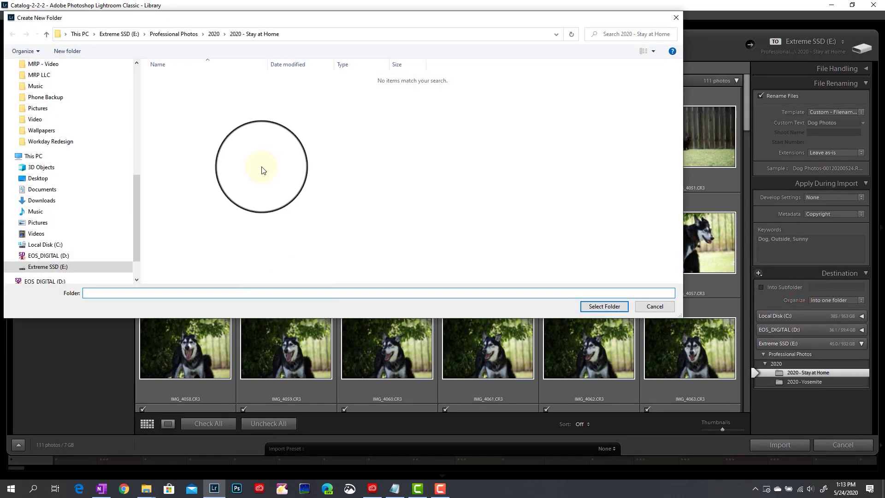
click(213, 36)
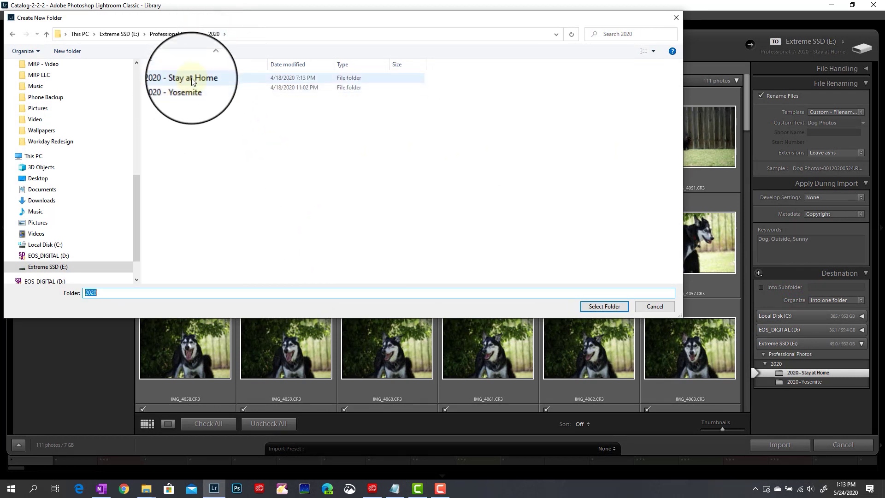
right_click(178, 133)
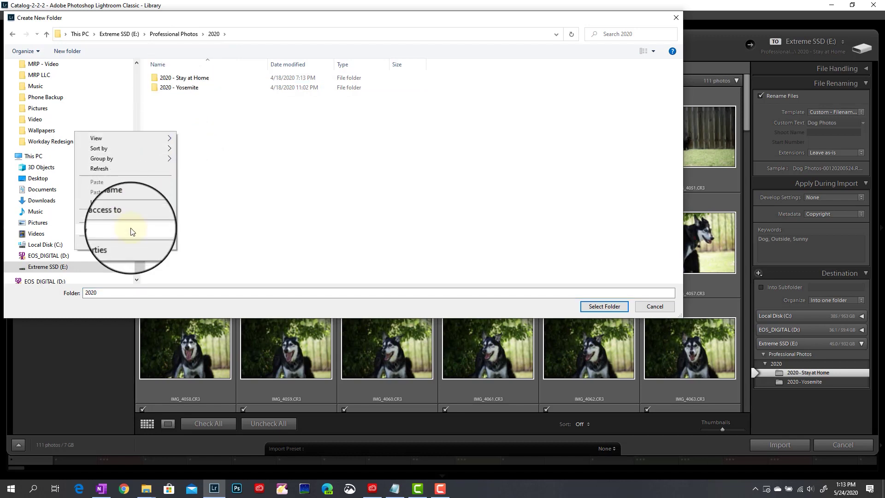
mouse_move(133, 229)
click(212, 233)
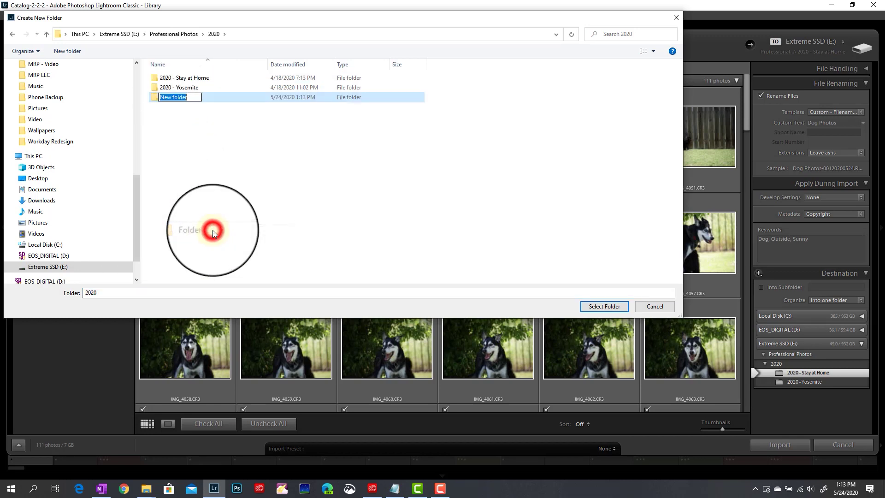
click(233, 204)
click(187, 78)
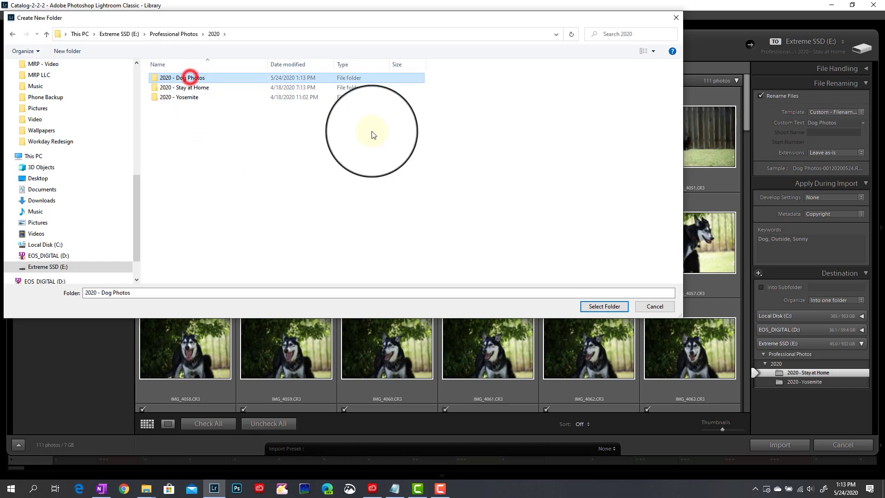
click(607, 307)
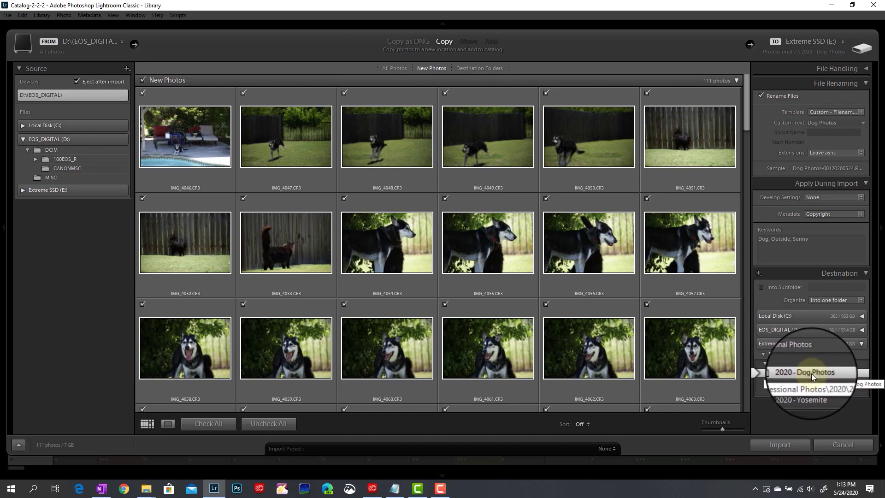
Step: Turn on Solo Mode for the import settings panels and collapse them all
scroll(814, 374, up, 1)
right_click(811, 307)
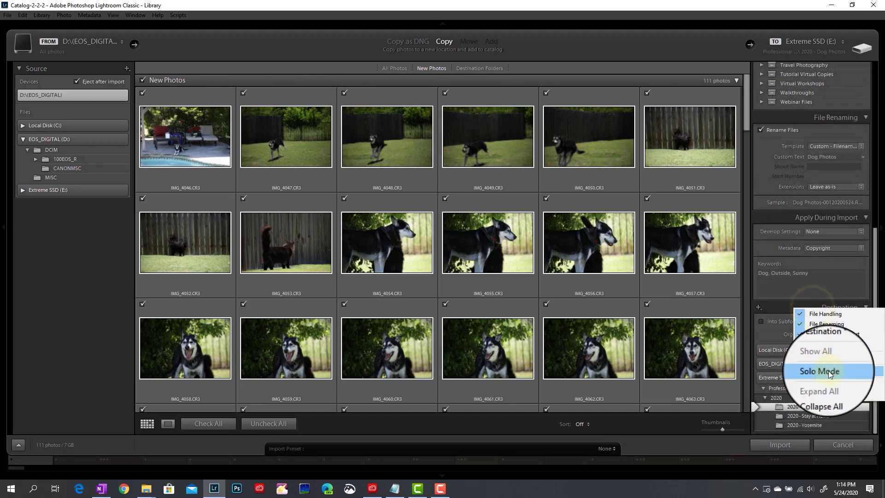
click(828, 370)
right_click(810, 304)
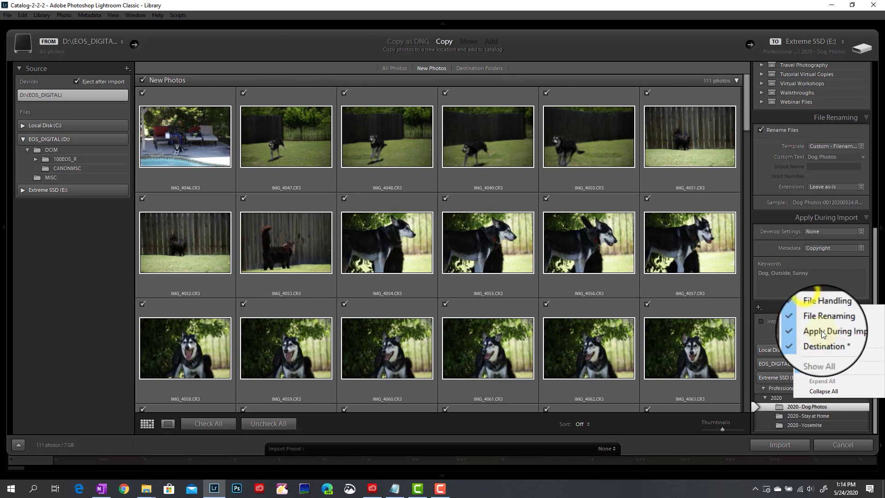
click(824, 390)
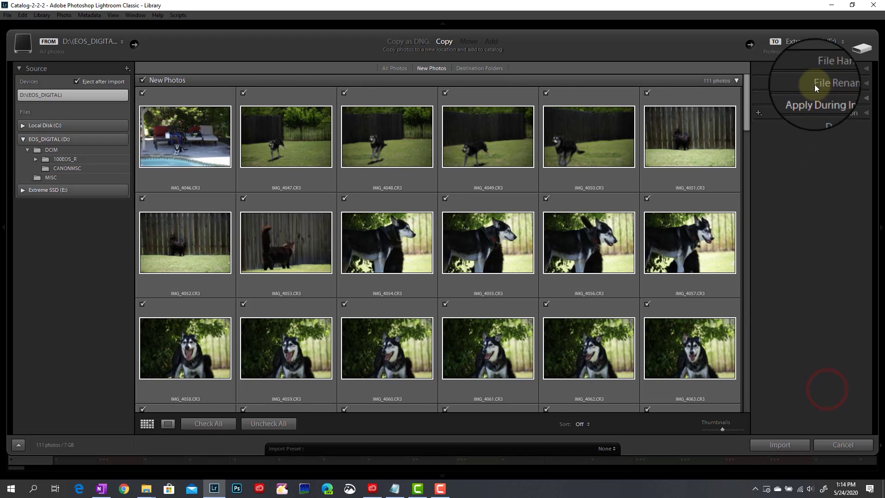
Step: Leave only the Destination panel expanded
click(819, 68)
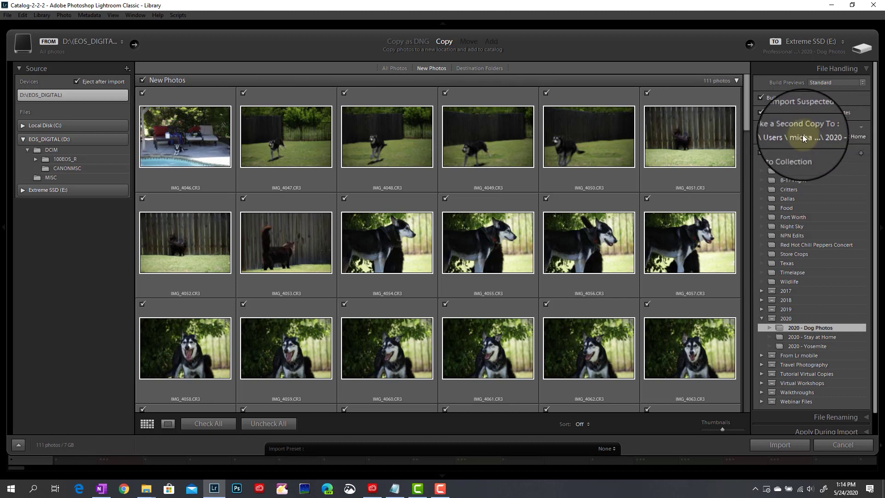
click(829, 69)
click(822, 113)
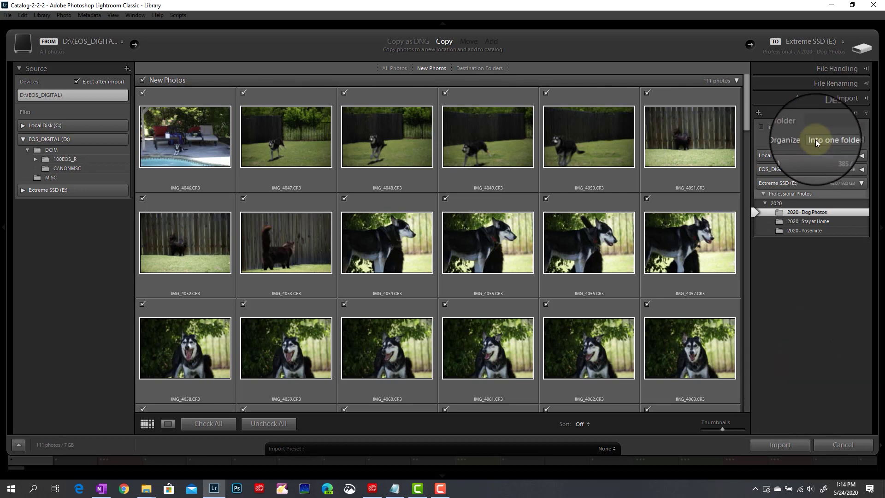
click(813, 69)
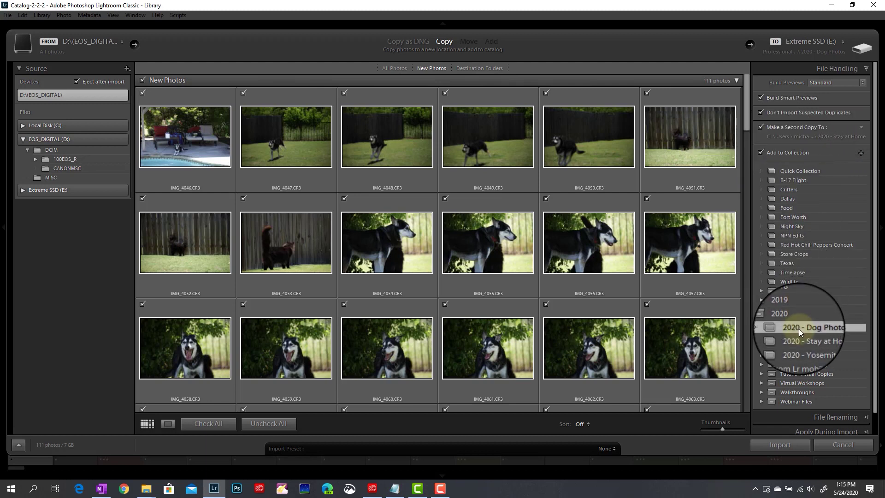
click(817, 67)
click(820, 82)
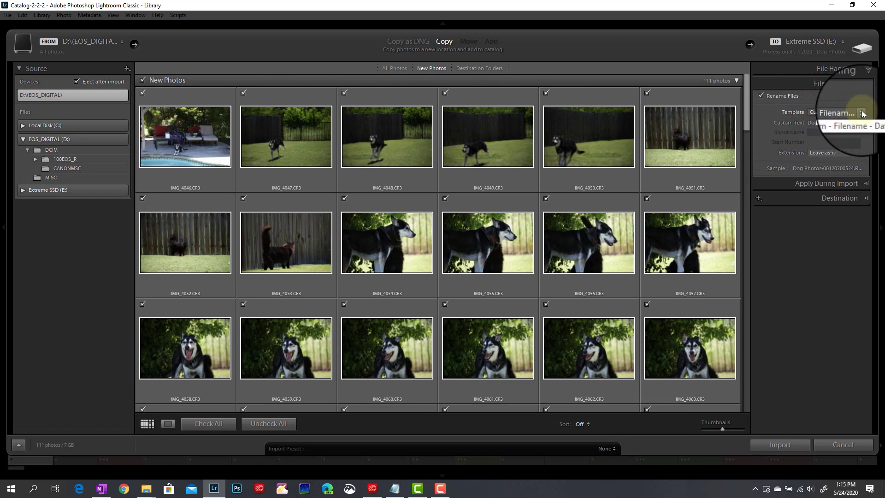
click(822, 82)
click(815, 99)
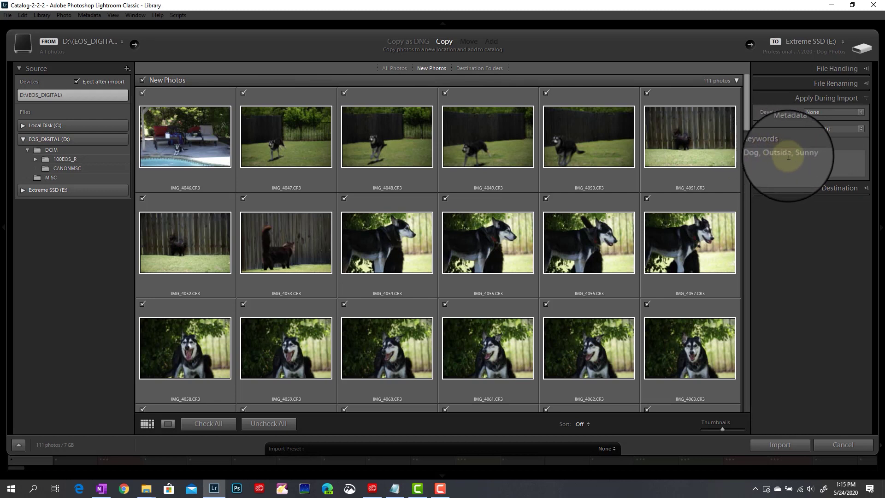
click(823, 98)
click(819, 112)
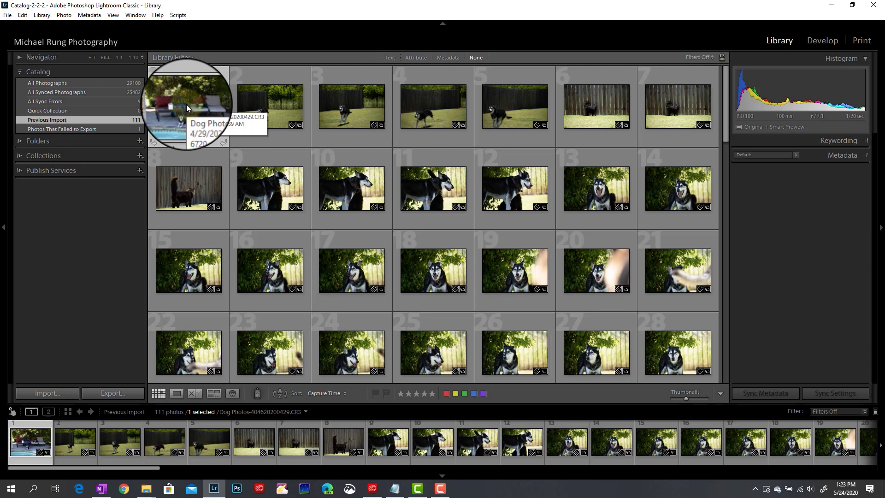
Step: View the '2020 - Dog Photos' folder, then the '2020 - Dog Photos' collection with 111 photos
click(39, 140)
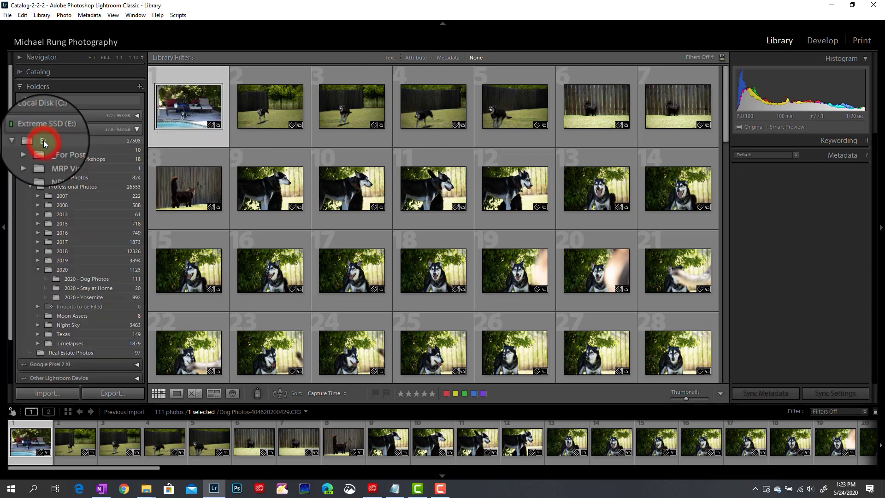
click(77, 279)
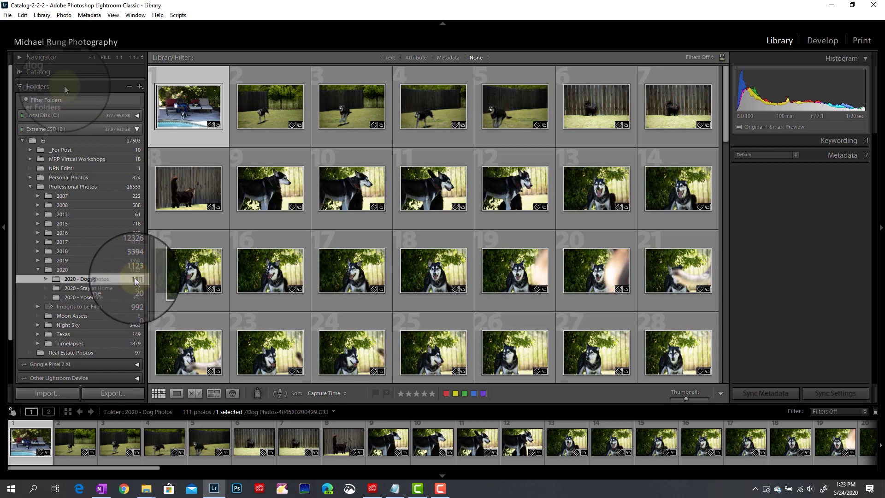
click(64, 86)
click(58, 101)
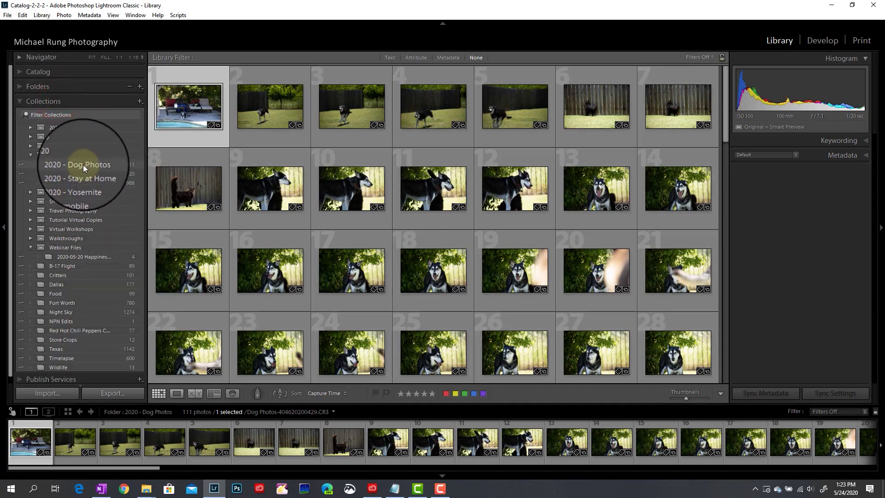
click(84, 164)
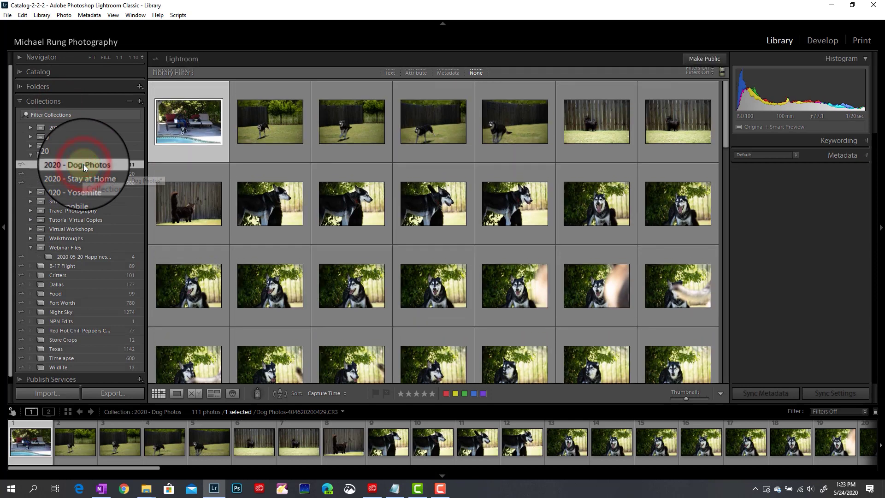